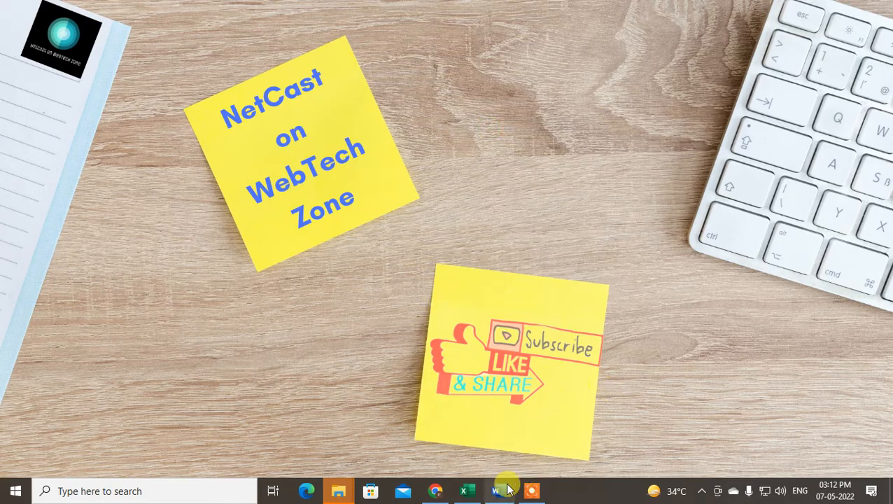
# Switch to Word and create a new blank document
pyautogui.moveTo(502, 492)
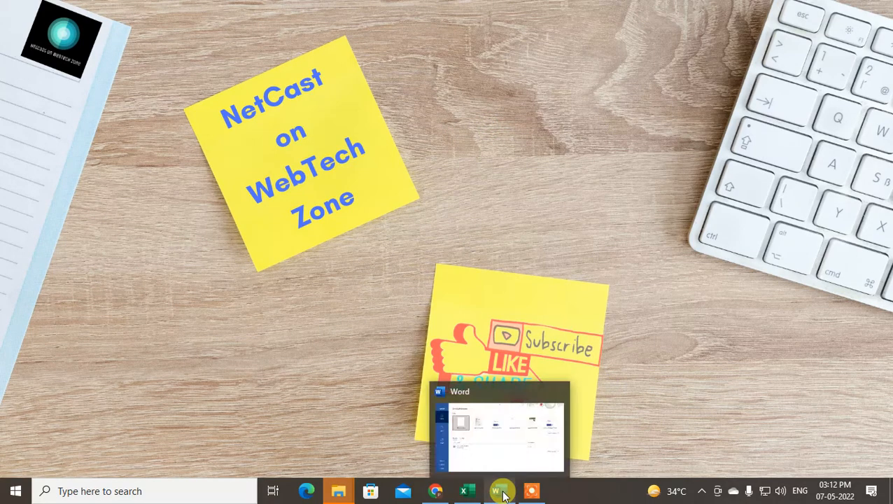
pyautogui.click(509, 433)
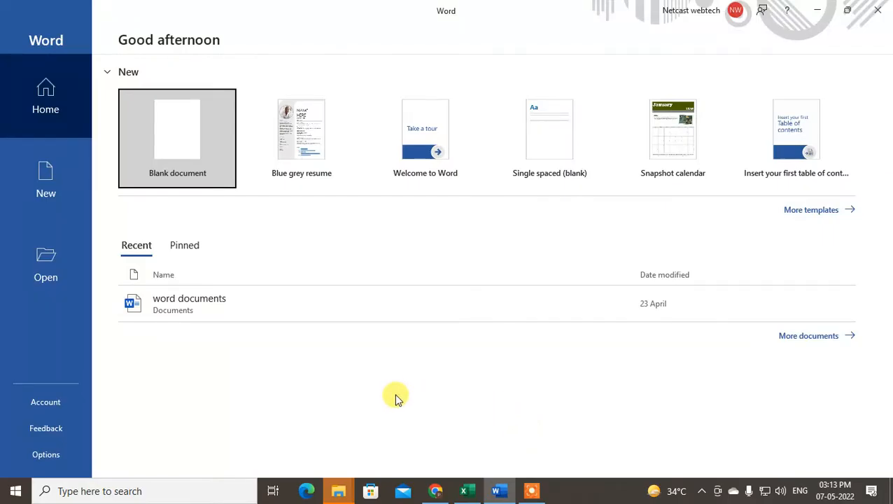
pyautogui.click(192, 138)
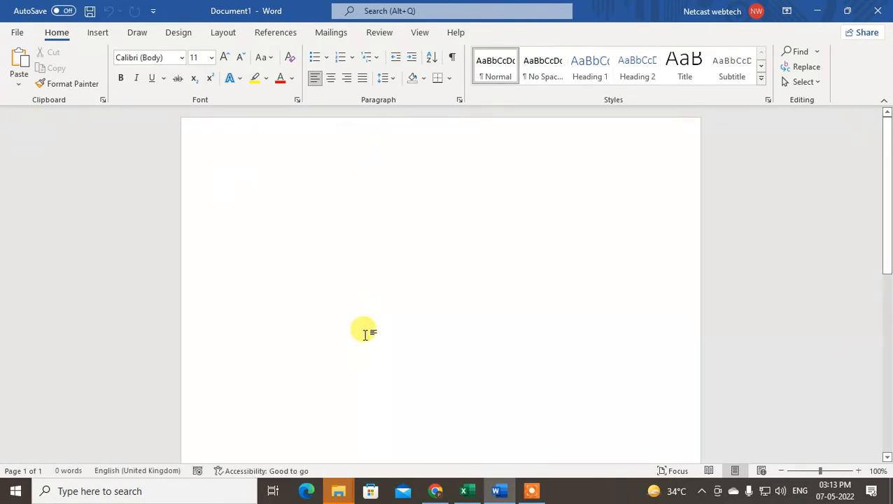
# Start a labels mail merge using the Avery US Letter product 5159 Address Labels
pyautogui.click(323, 32)
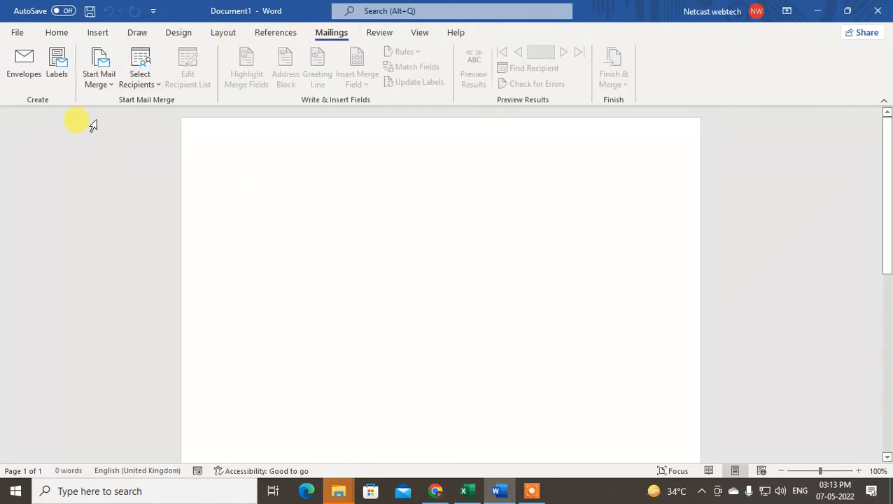
pyautogui.click(101, 84)
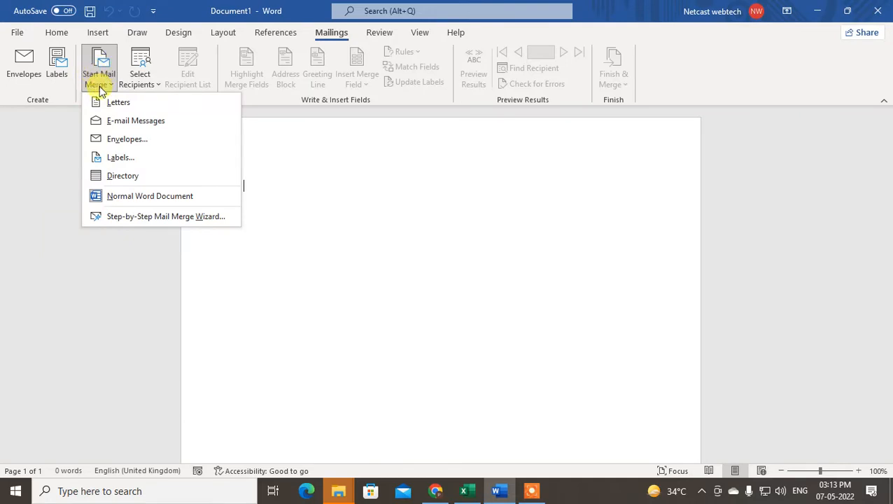
pyautogui.click(121, 158)
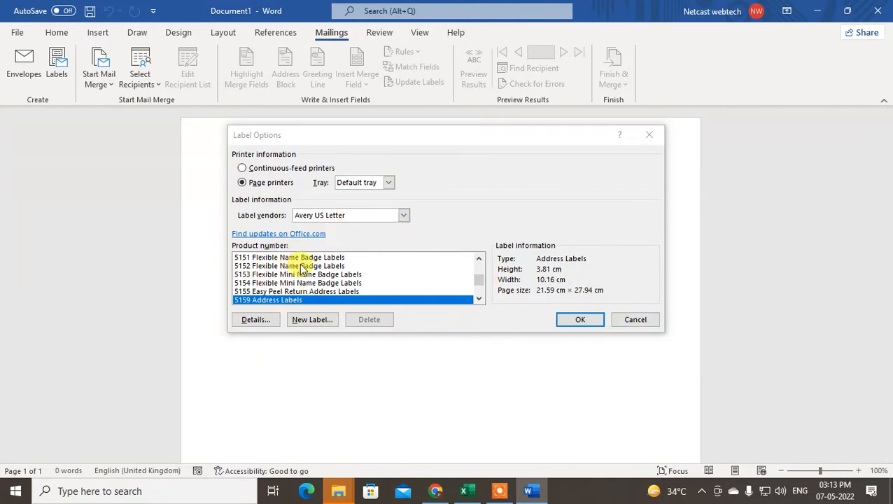
pyautogui.click(287, 284)
pyautogui.click(284, 290)
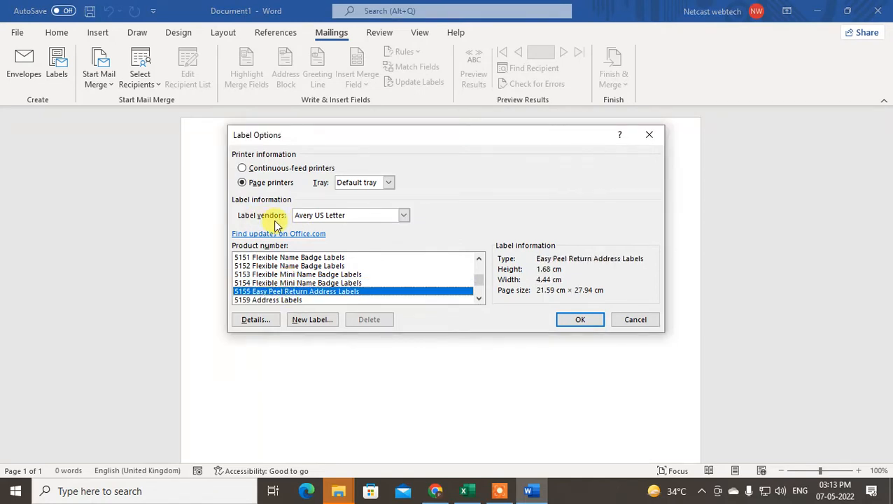
pyautogui.click(340, 282)
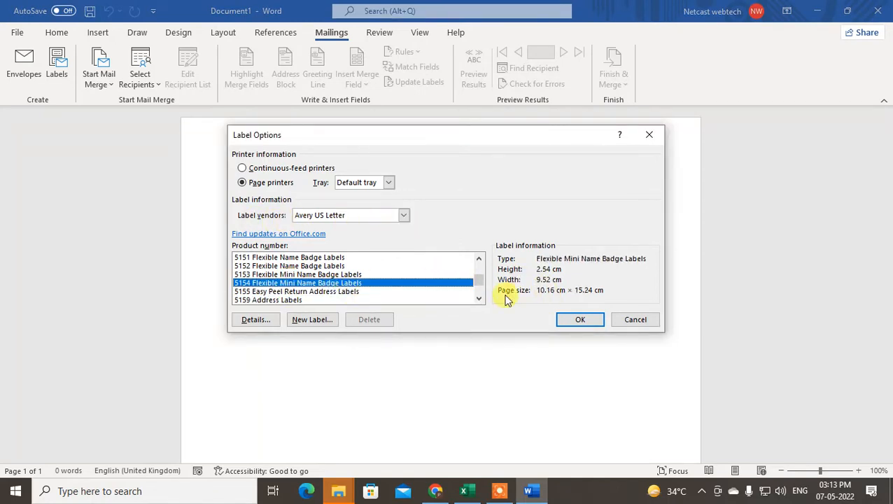
pyautogui.click(327, 299)
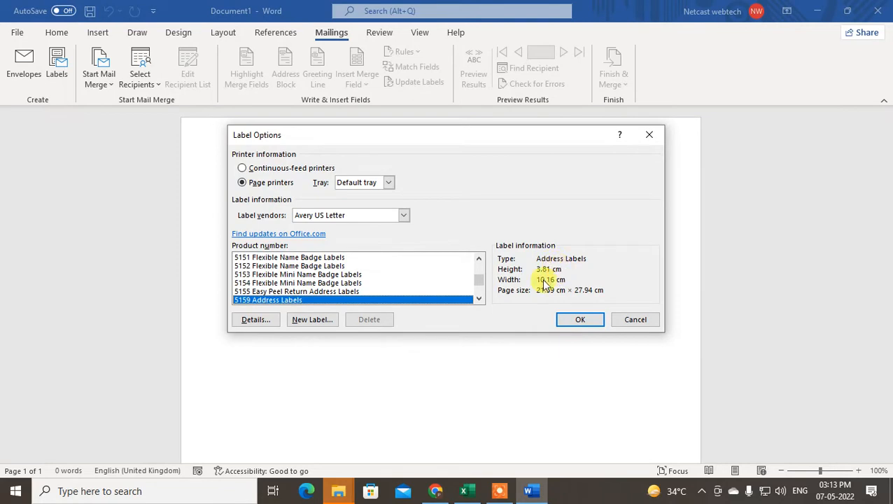
pyautogui.click(570, 323)
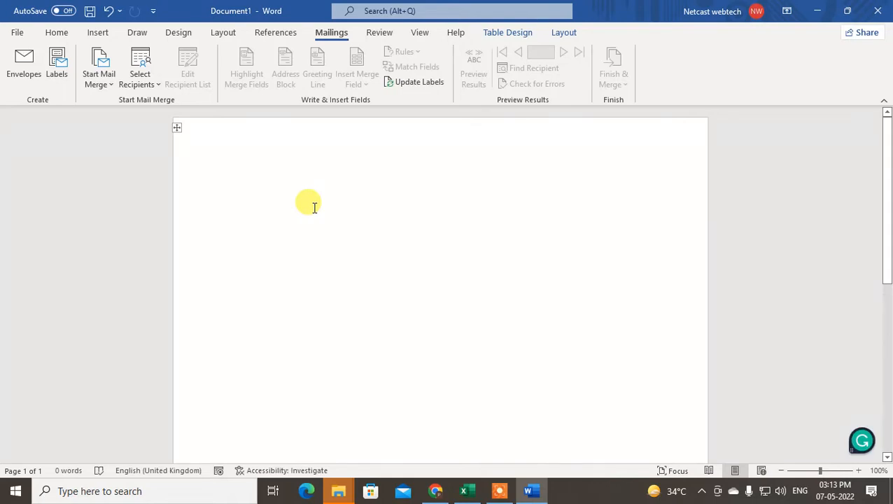
# Choose Outlook contacts as the source of the merge recipients, using the Outlook profile
pyautogui.click(147, 88)
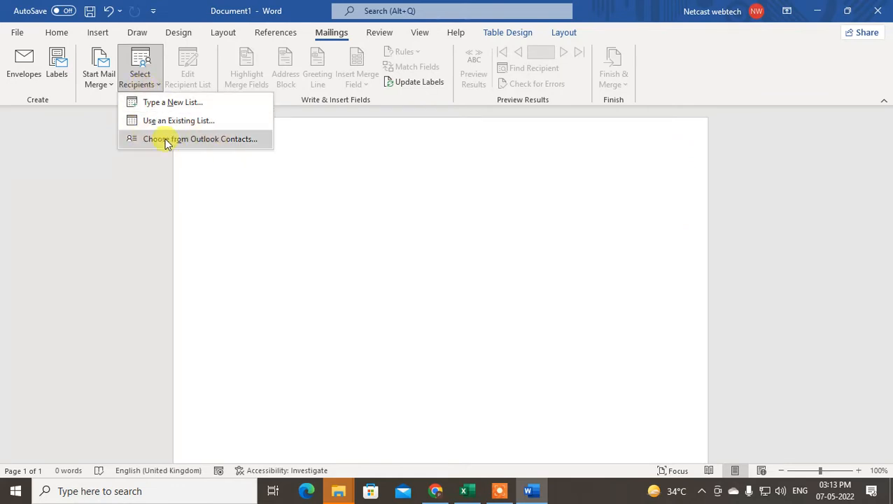
pyautogui.click(231, 138)
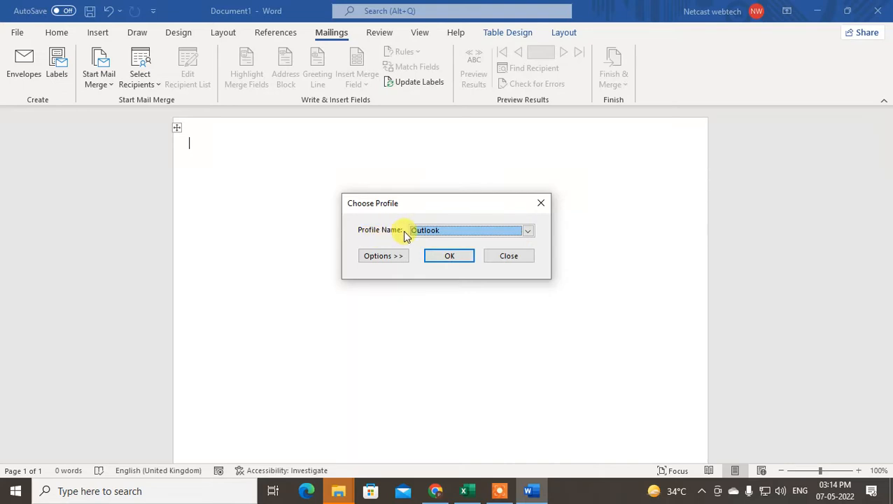
pyautogui.click(440, 256)
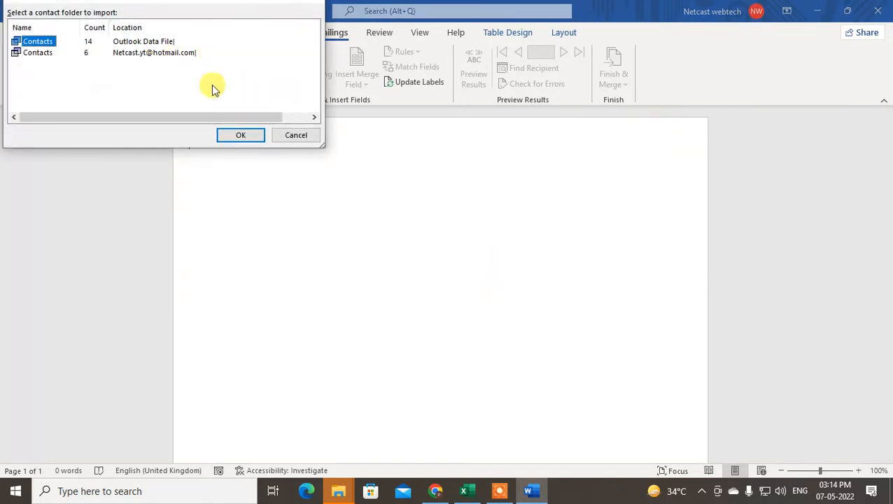
# Import the Contacts folder belonging to the Hotmail account as the recipient list
pyautogui.click(30, 53)
pyautogui.click(31, 42)
pyautogui.click(36, 54)
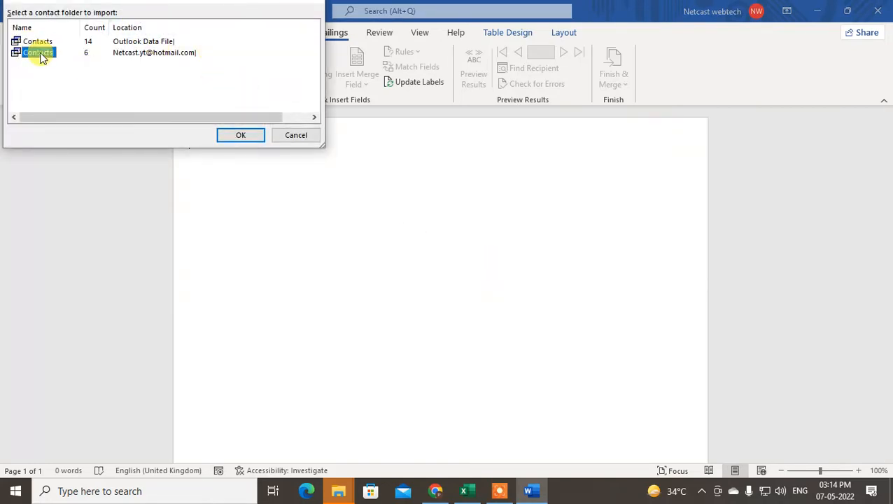
pyautogui.click(145, 41)
pyautogui.click(39, 41)
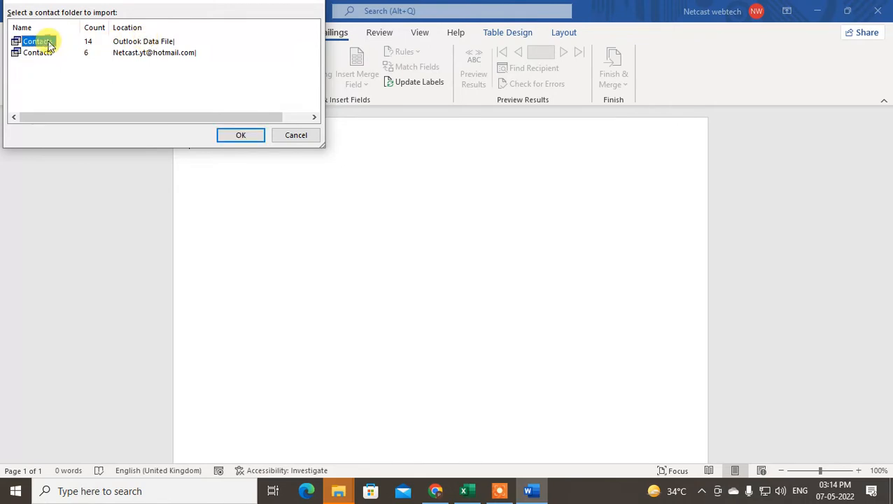
pyautogui.click(137, 54)
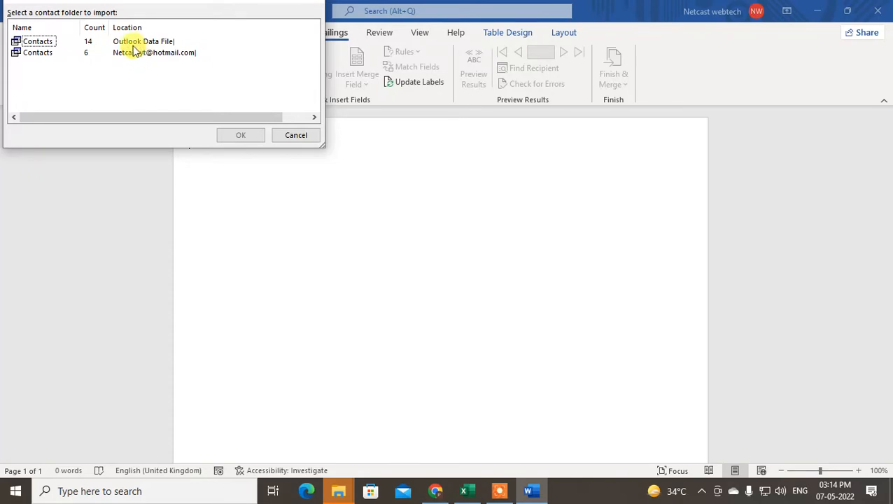
pyautogui.click(31, 42)
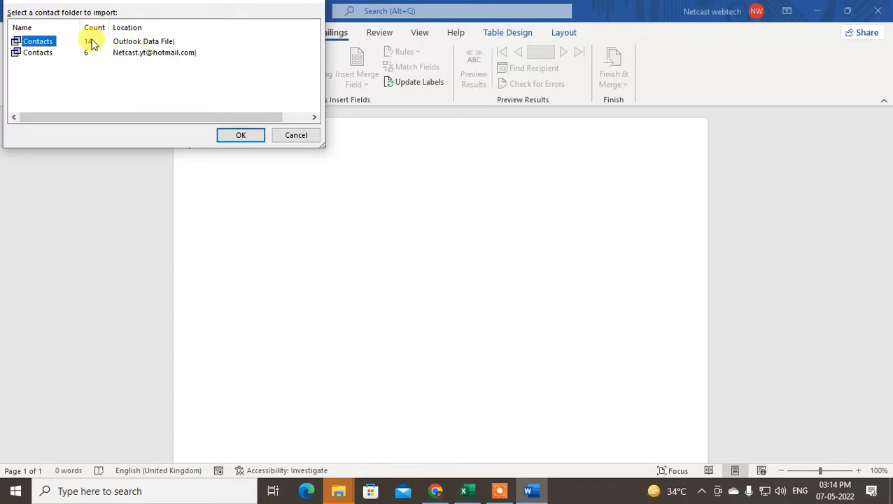
pyautogui.click(32, 54)
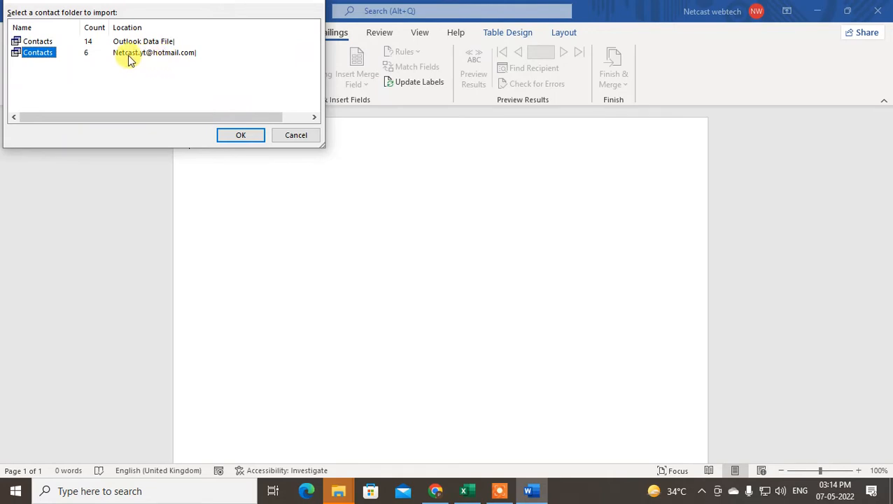
pyautogui.click(31, 54)
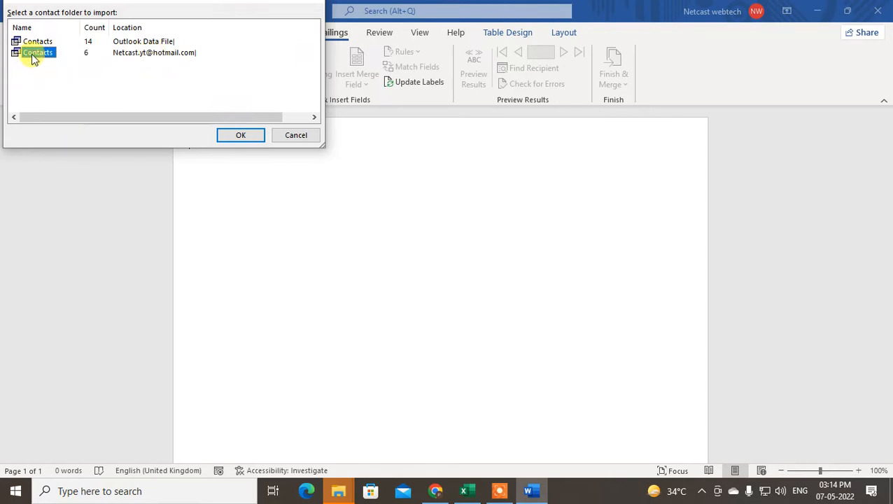
pyautogui.click(242, 134)
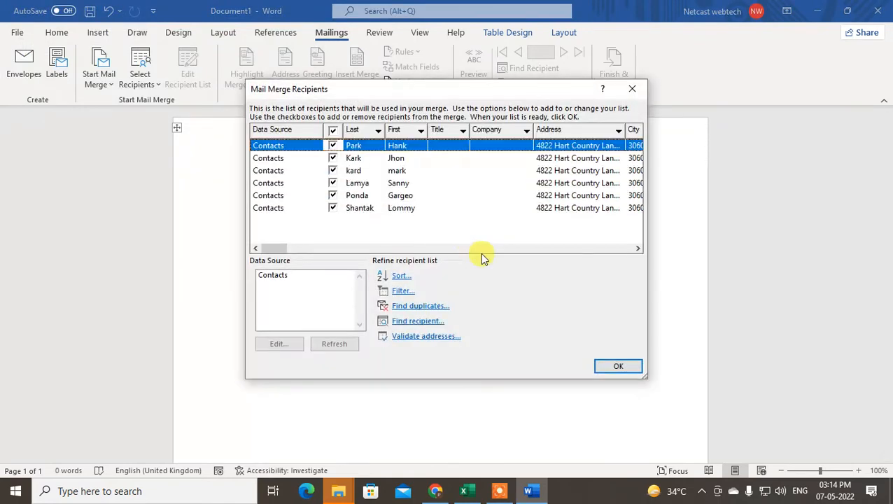
# Exclude and re-include the third and fourth contacts in the recipient list, and accept it with every contact selected
pyautogui.moveTo(409, 94); pyautogui.dragTo(382, 123)
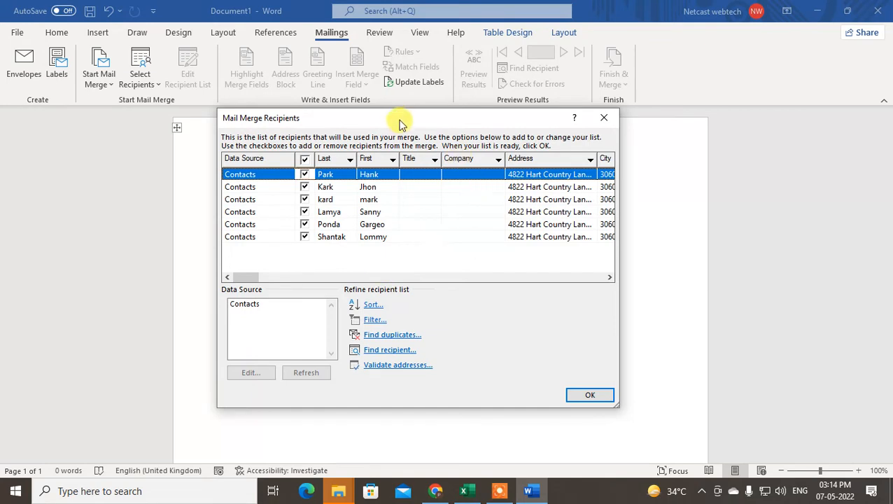
pyautogui.moveTo(393, 118); pyautogui.dragTo(431, 116)
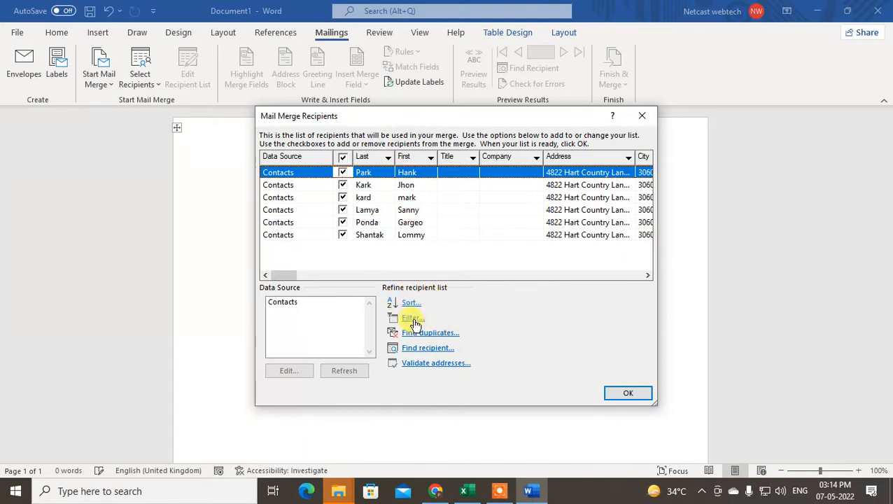
pyautogui.click(343, 211)
pyautogui.click(344, 198)
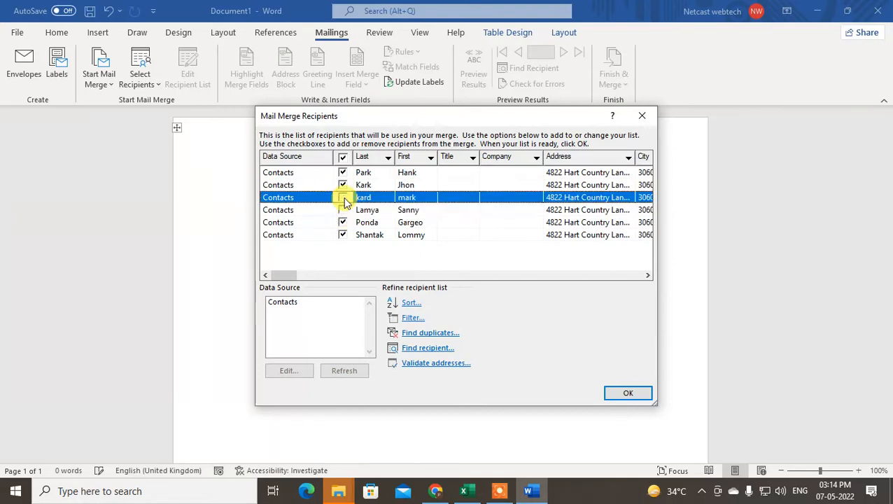
pyautogui.click(343, 199)
pyautogui.click(343, 210)
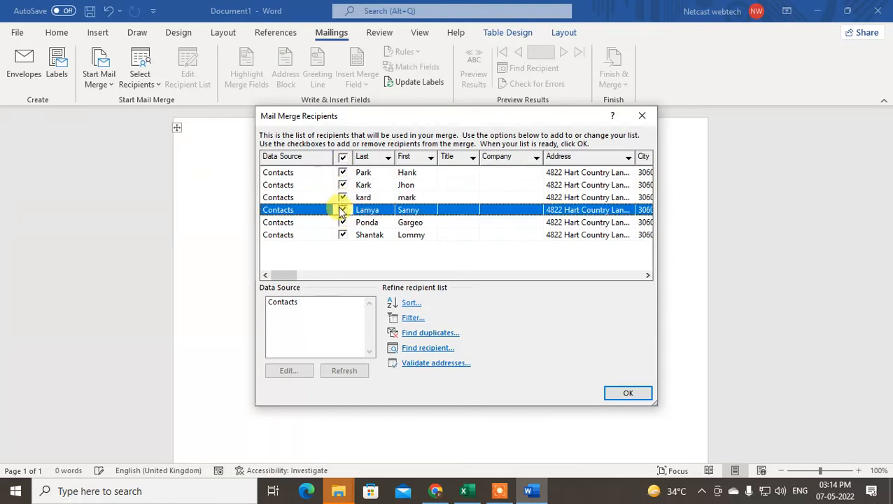
pyautogui.click(615, 395)
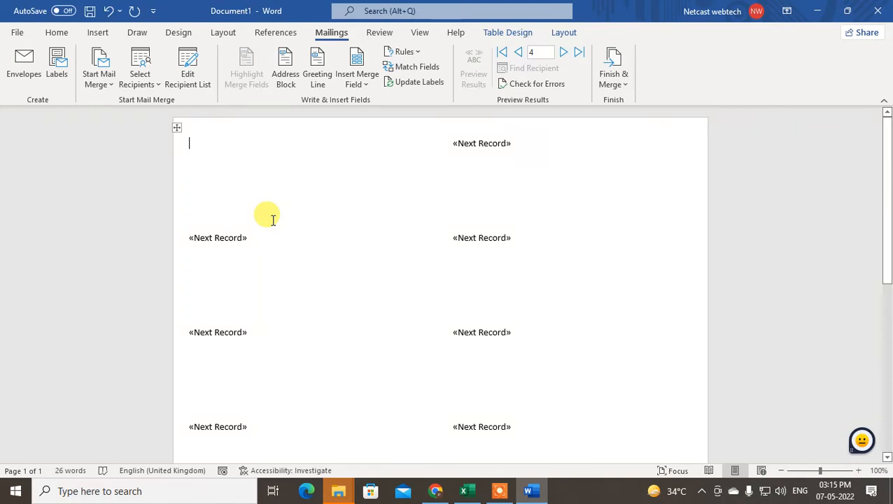
# Open the address block settings and browse the address preview back to record 3 and forward to the last record
pyautogui.click(287, 68)
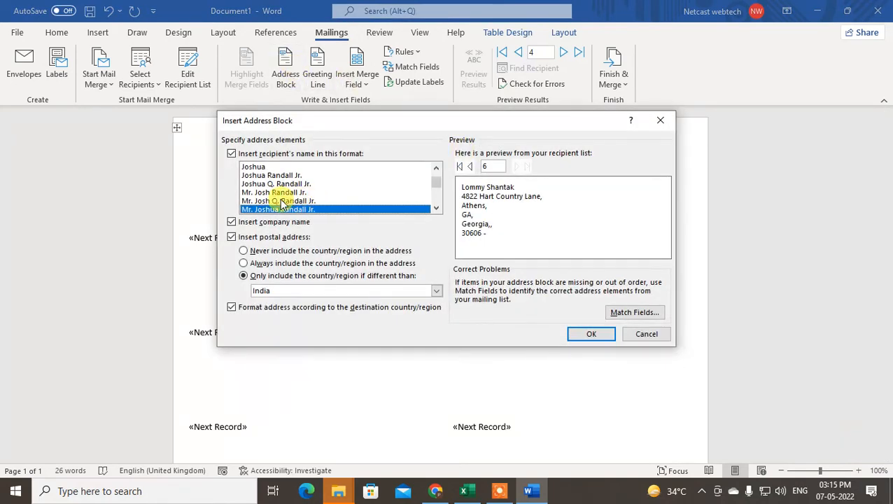
pyautogui.click(472, 167)
pyautogui.click(471, 168)
pyautogui.click(469, 168)
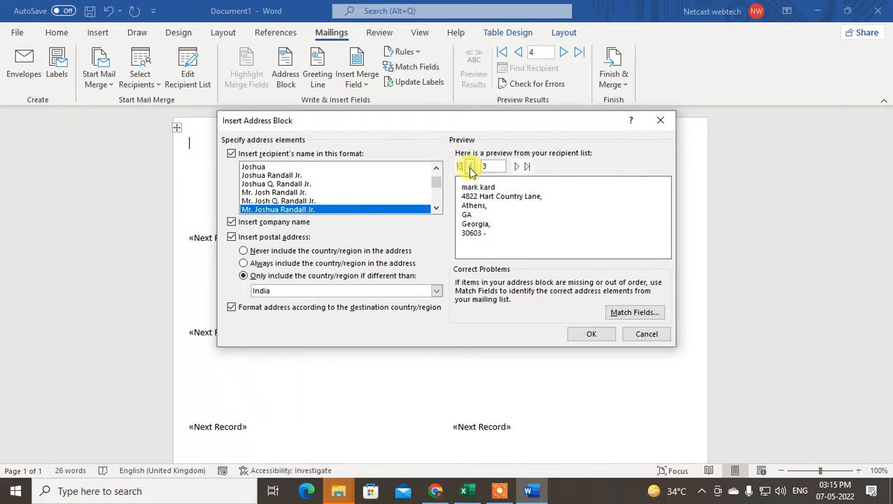
pyautogui.click(518, 167)
pyautogui.click(517, 167)
pyautogui.click(517, 166)
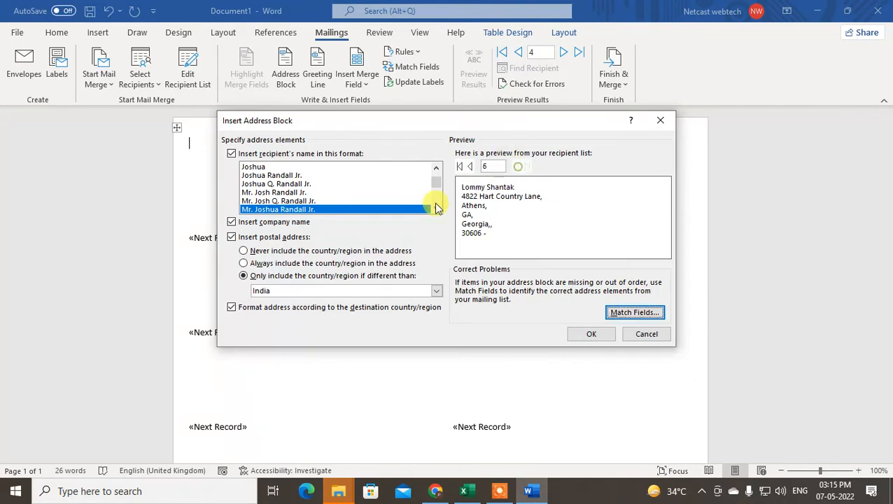
# Compare the recipient name formats in the address preview, ending on courtesy title, full first name, last name and suffix without middle initial
pyautogui.click(313, 200)
pyautogui.click(281, 191)
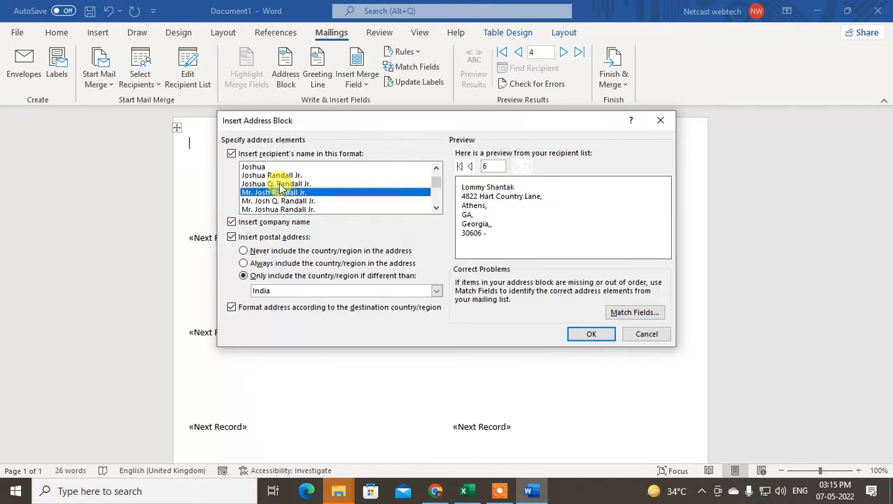
pyautogui.click(277, 183)
pyautogui.click(273, 166)
pyautogui.click(294, 209)
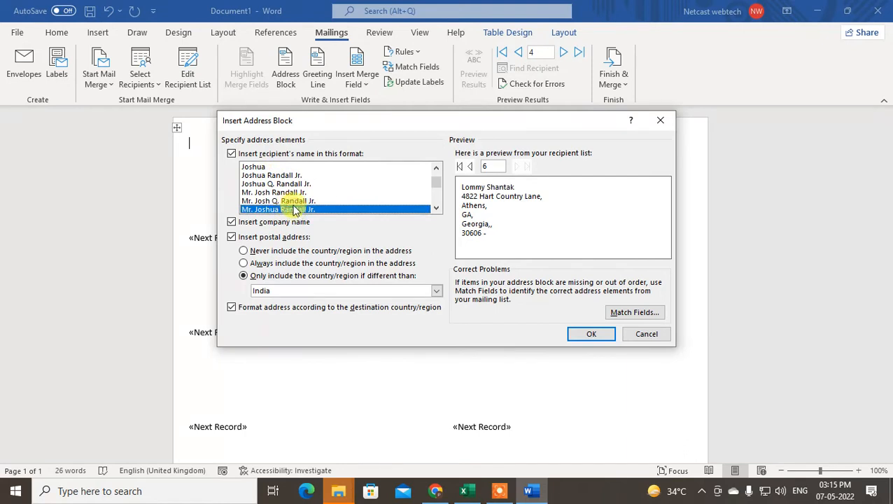
pyautogui.click(270, 201)
pyautogui.click(260, 183)
pyautogui.click(258, 166)
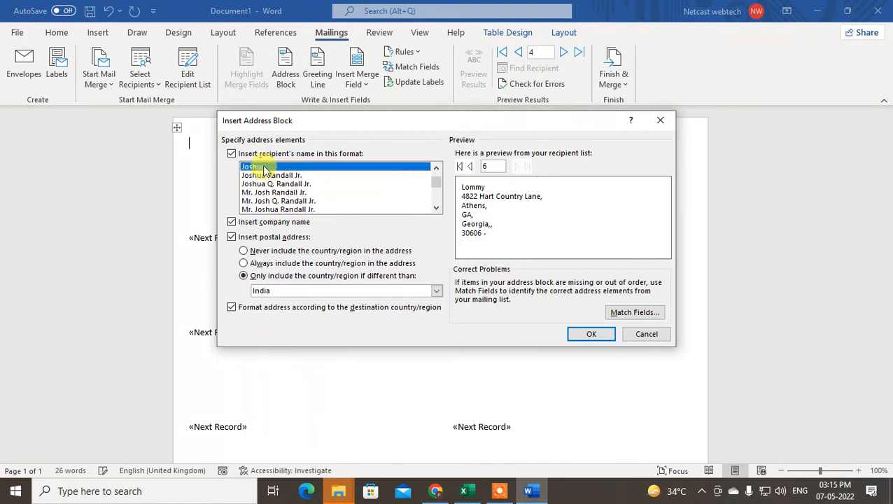
pyautogui.click(307, 209)
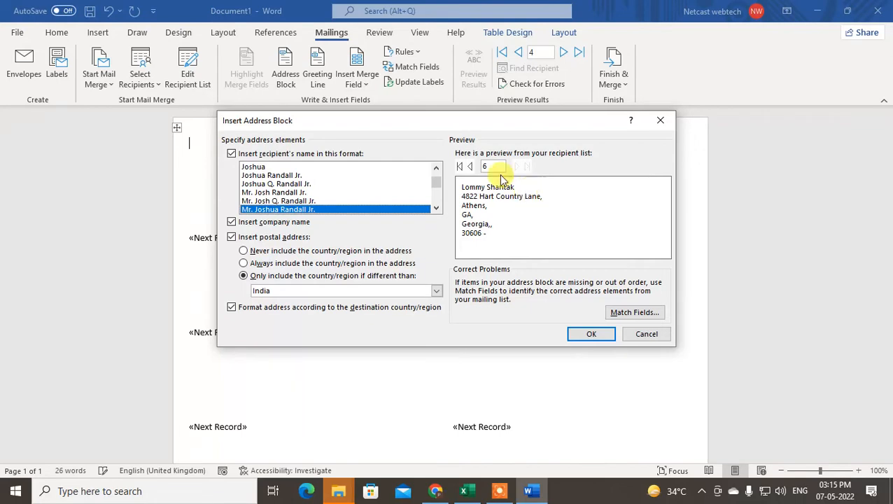
# Check the address field matching, insert the address block into the first label and propagate it to all other labels
pyautogui.click(635, 314)
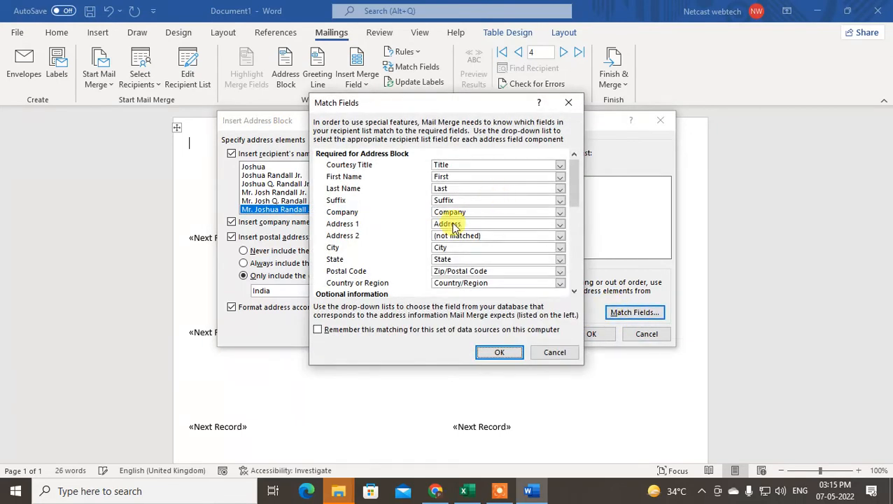
pyautogui.click(569, 103)
pyautogui.click(593, 334)
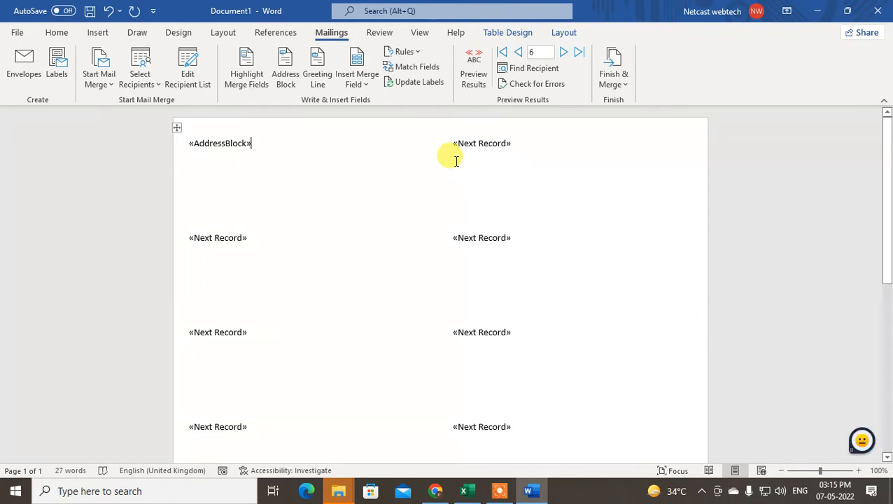
pyautogui.click(414, 83)
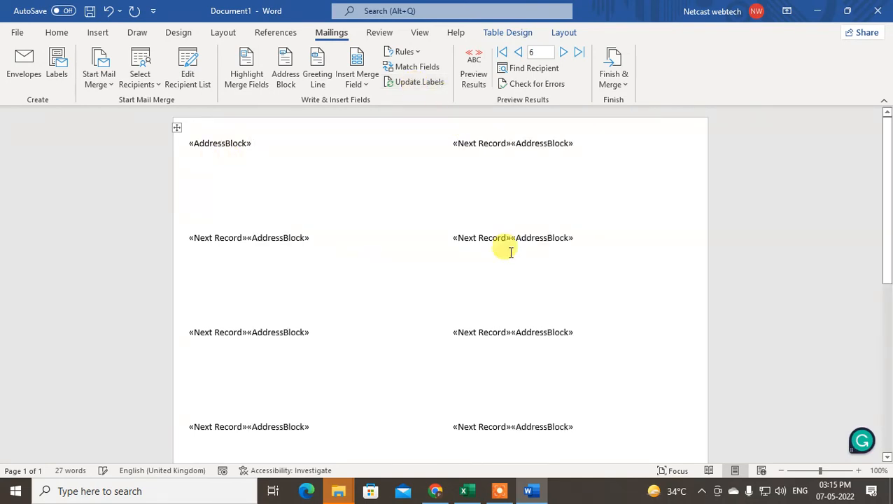
# Finish the mail merge by merging all records into a new document of individual labels
pyautogui.click(625, 85)
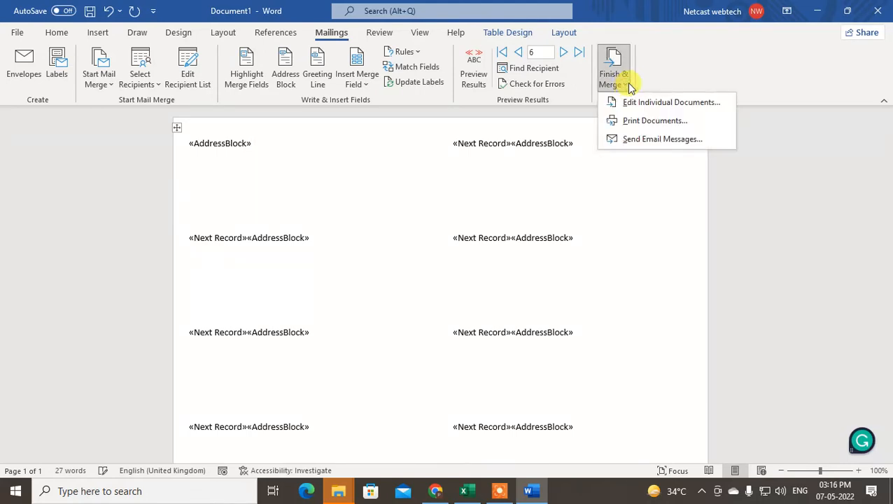
pyautogui.click(659, 103)
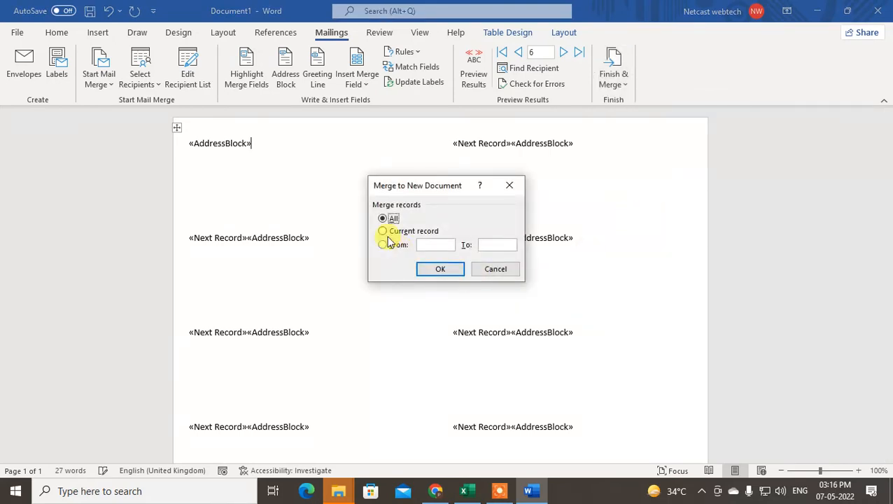
pyautogui.click(440, 269)
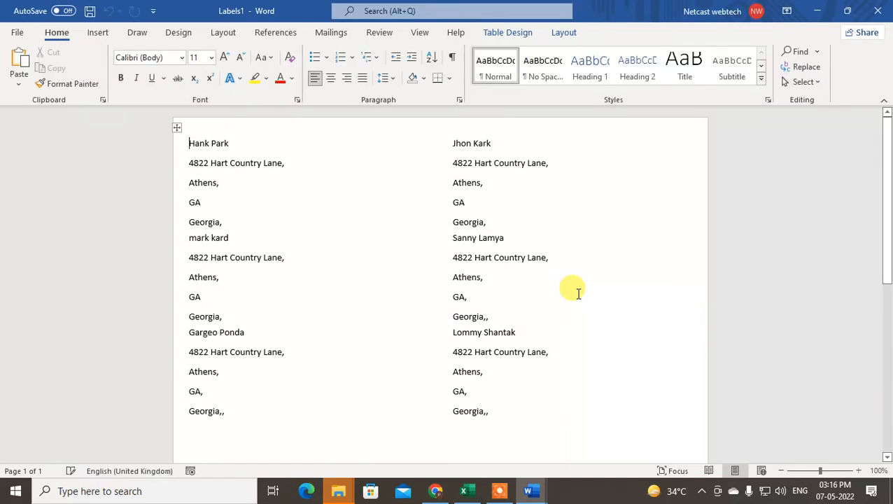
pyautogui.click(289, 238)
pyautogui.click(183, 140)
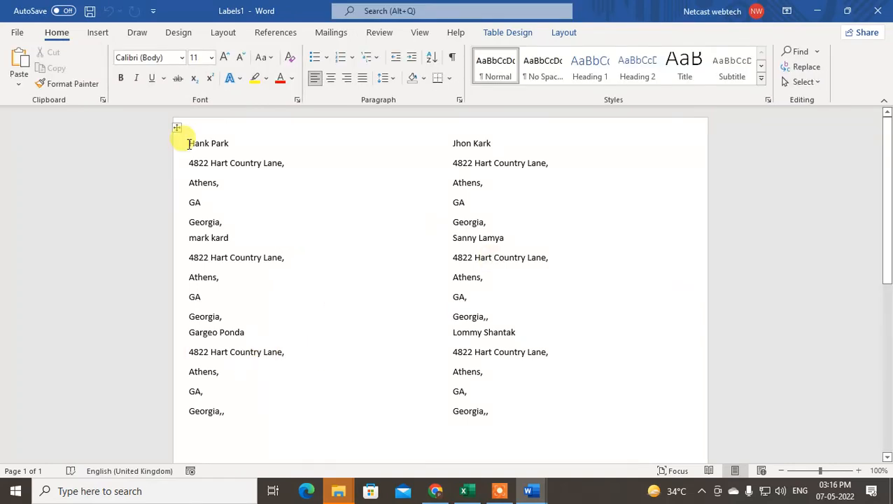
pyautogui.moveTo(218, 150); pyautogui.dragTo(543, 198)
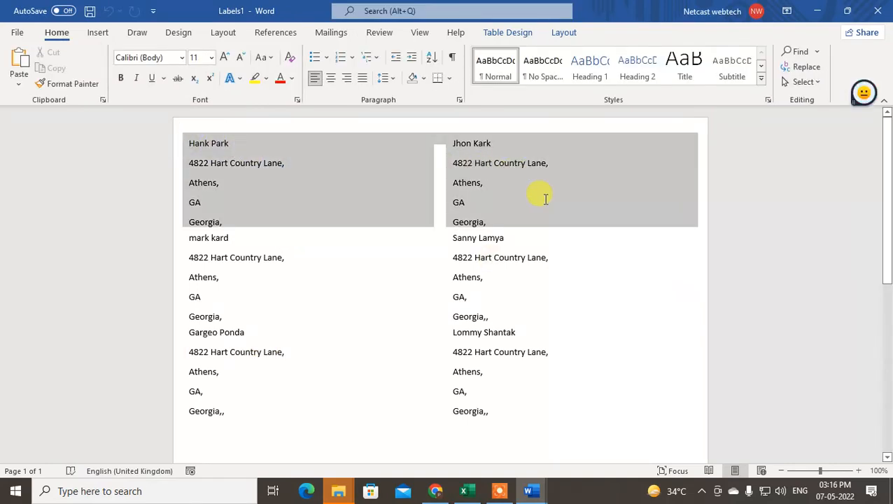
pyautogui.click(362, 257)
pyautogui.click(363, 277)
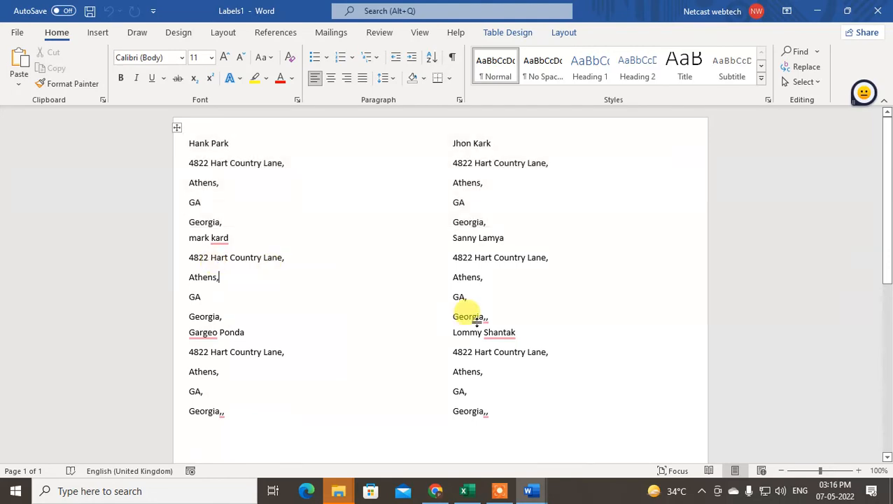
pyautogui.scroll(-1, 480, 323)
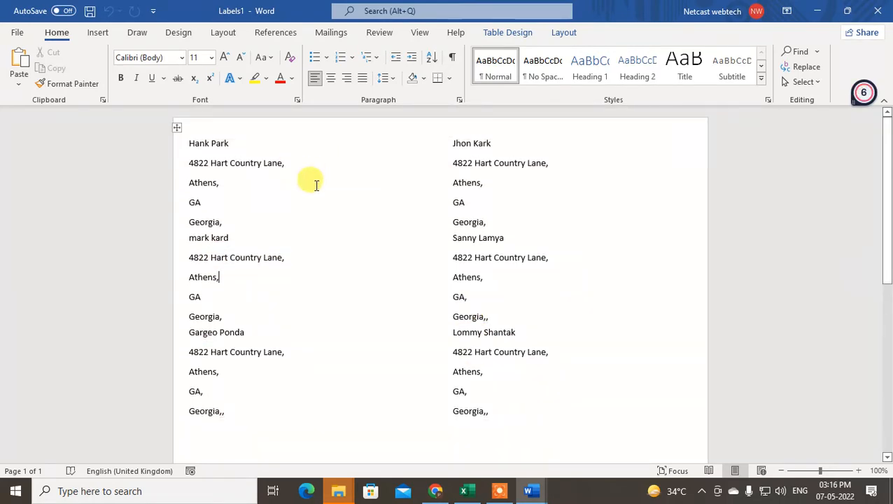
# Set the text of all merged labels to Arial at size 10
pyautogui.click(253, 186)
pyautogui.hotkey('ctrl', 'a')
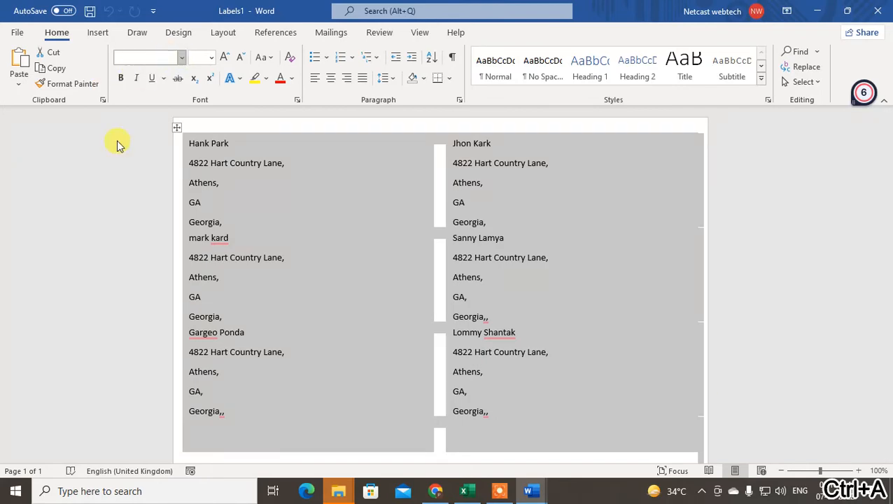
pyautogui.click(181, 57)
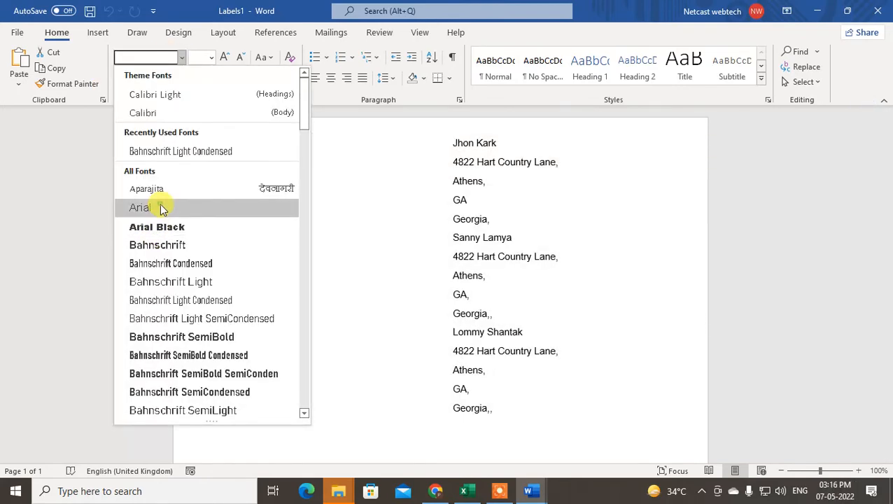
pyautogui.click(163, 206)
pyautogui.click(211, 57)
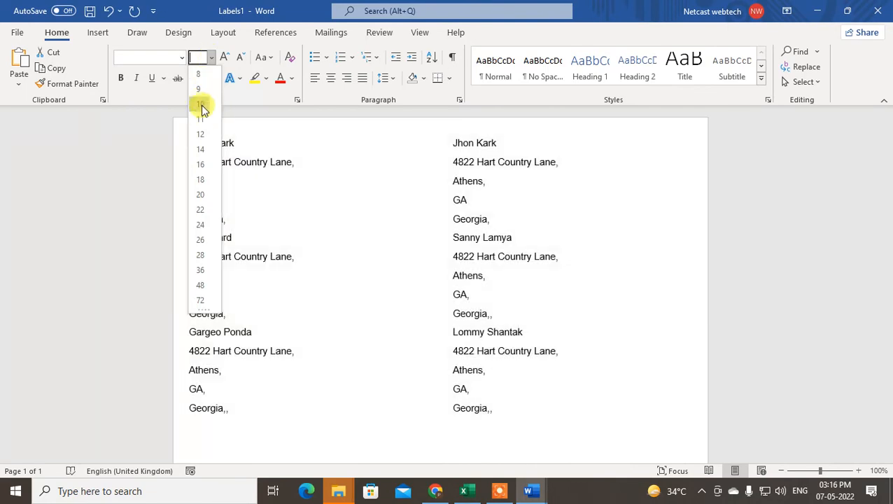
pyautogui.click(203, 105)
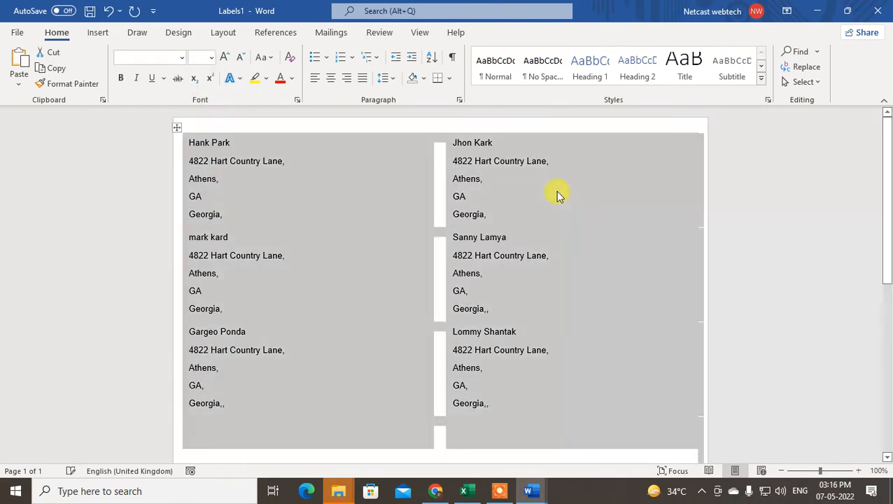
# Apply all borders to the whole label table and check the bordered labels down the page
pyautogui.click(448, 77)
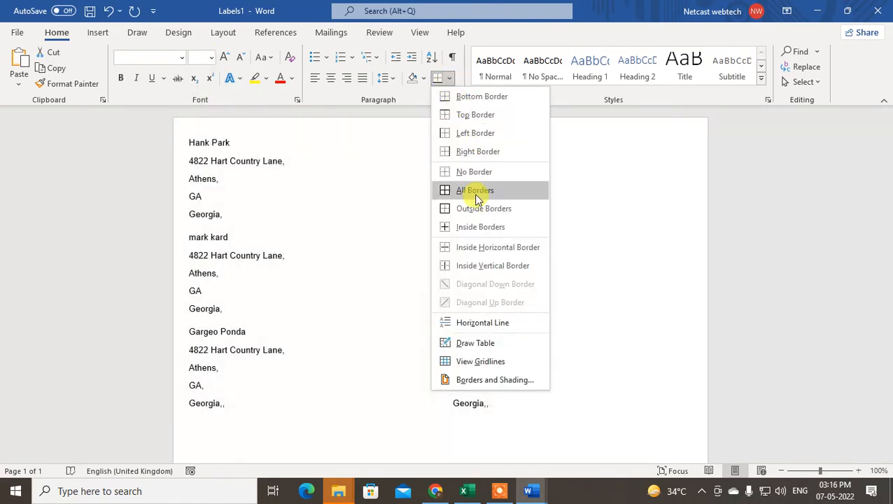
pyautogui.click(476, 198)
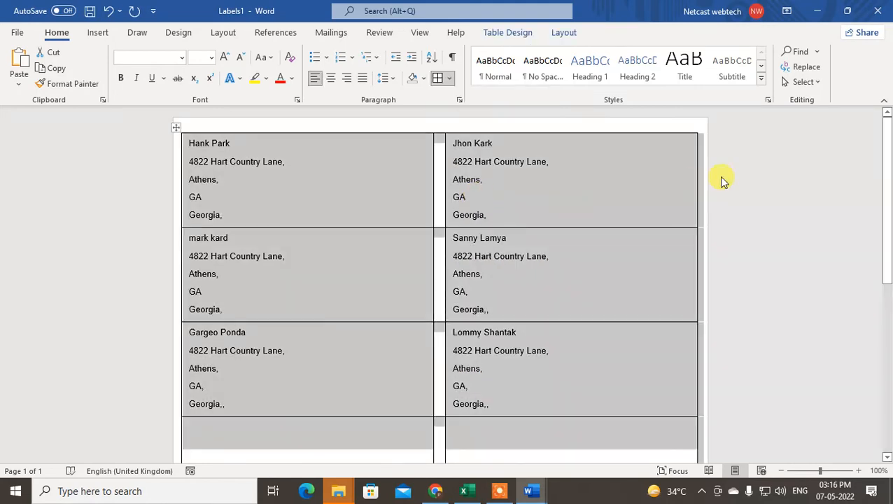
pyautogui.click(766, 208)
pyautogui.scroll(-3, 769, 213)
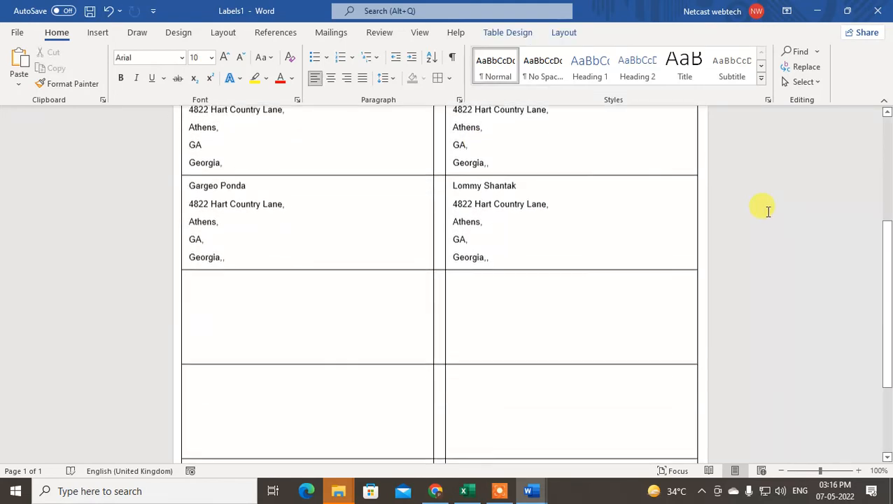
pyautogui.scroll(3, 769, 213)
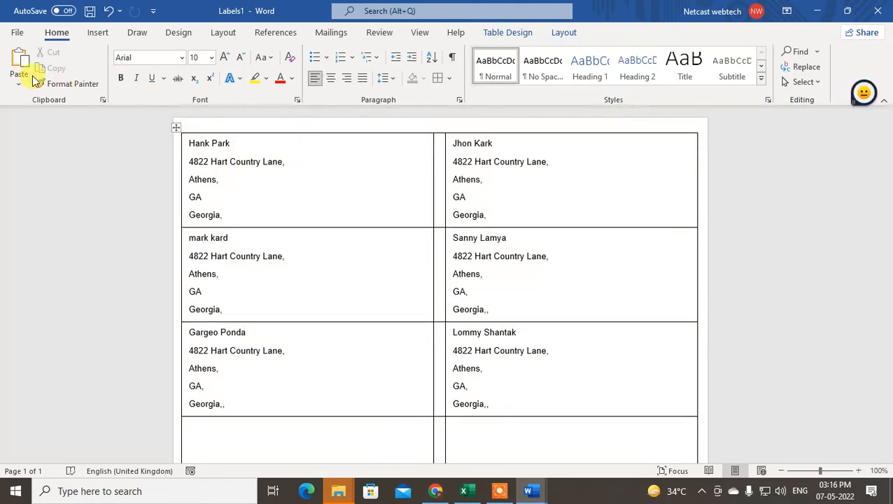
# Open the print settings for the labels document and set the print range to Custom Print
pyautogui.click(18, 39)
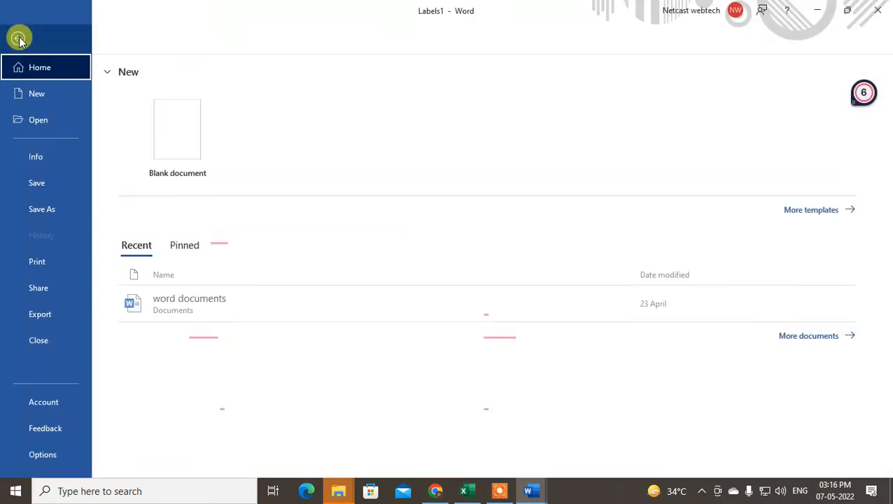
pyautogui.click(39, 264)
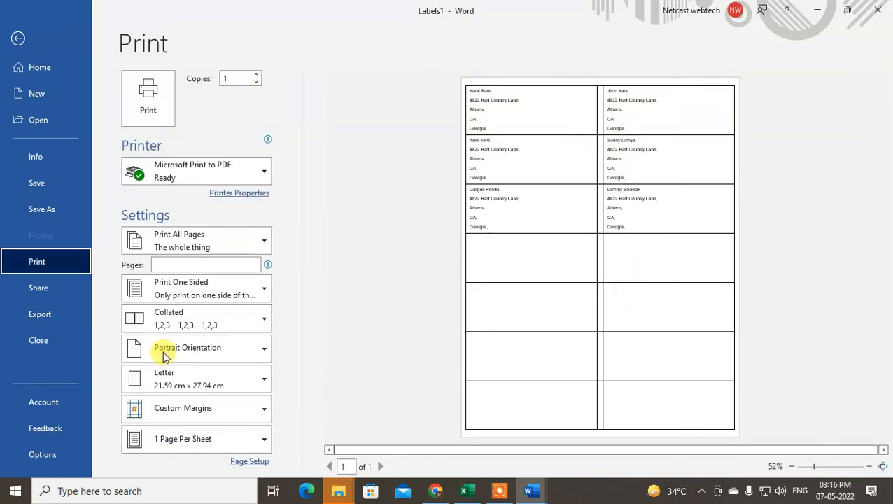
pyautogui.click(211, 239)
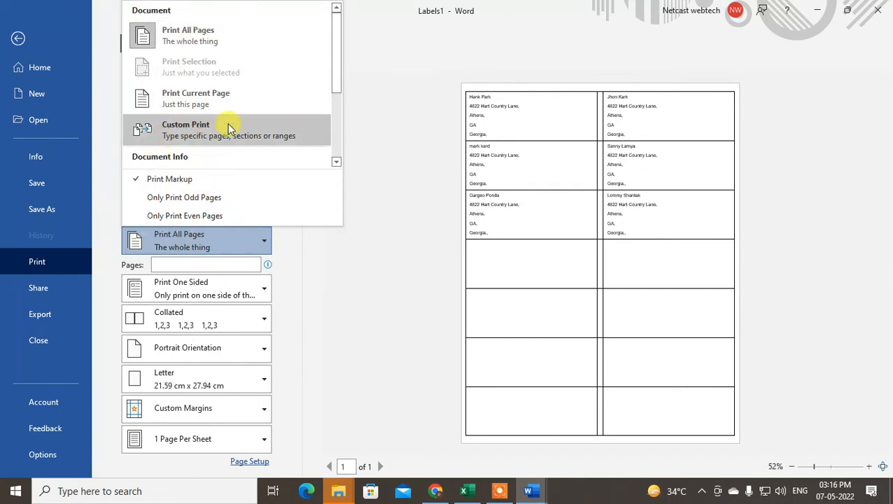
pyautogui.click(219, 135)
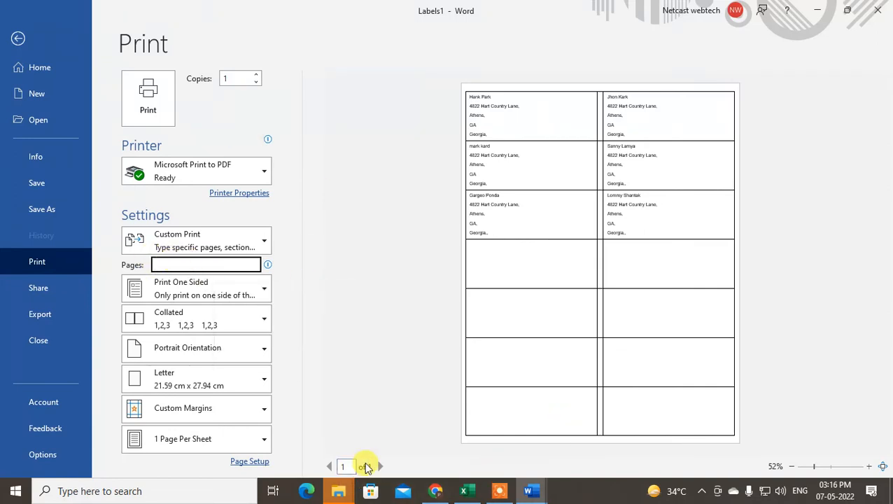
pyautogui.click(321, 221)
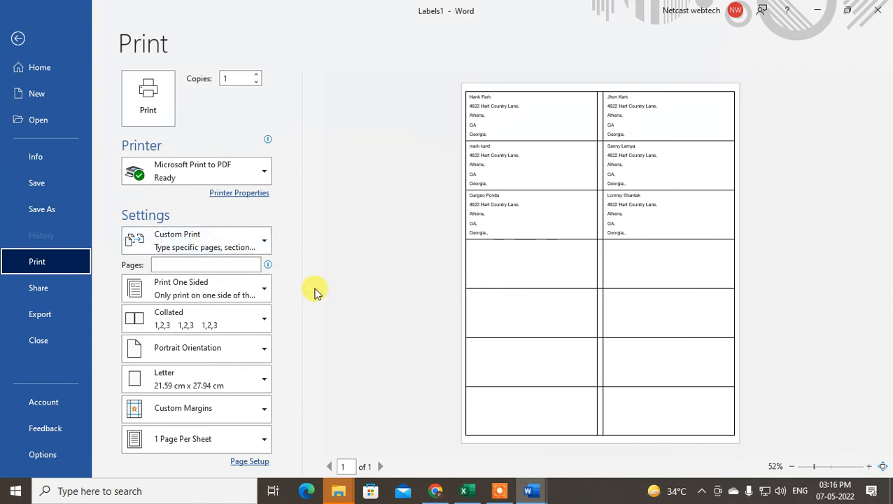